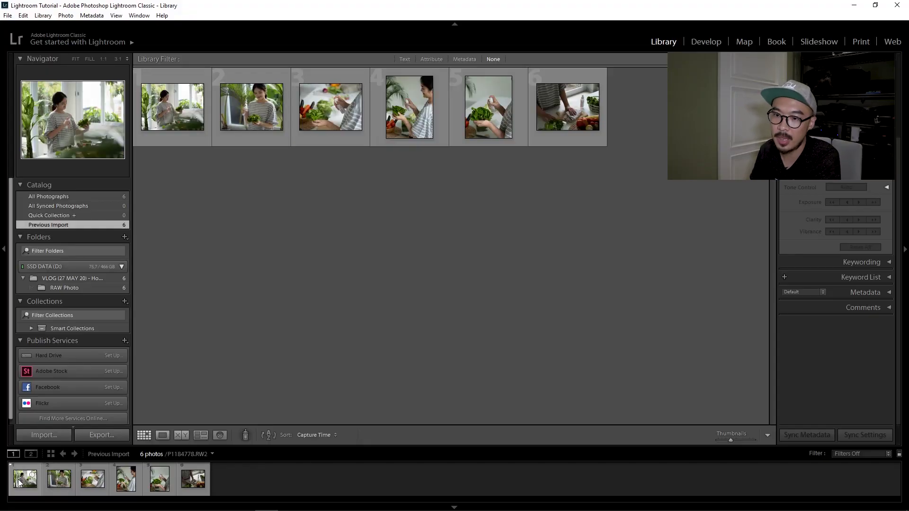
# Step: Select the first kitchen photo in the filmstrip
pyautogui.click(20, 481)
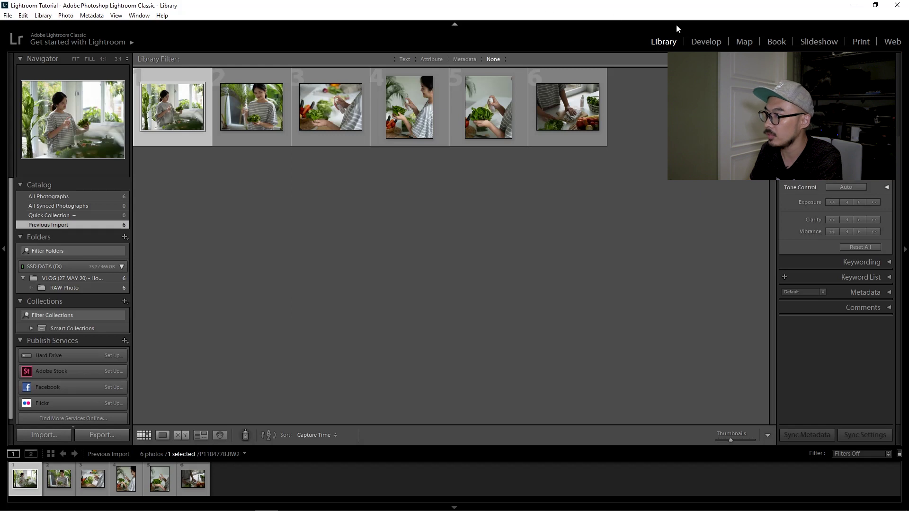
# Step: In Develop, set Exposure +0.71, Contrast +7, Highlights/Whites −19 and Shadows/Blacks +12
pyautogui.click(702, 42)
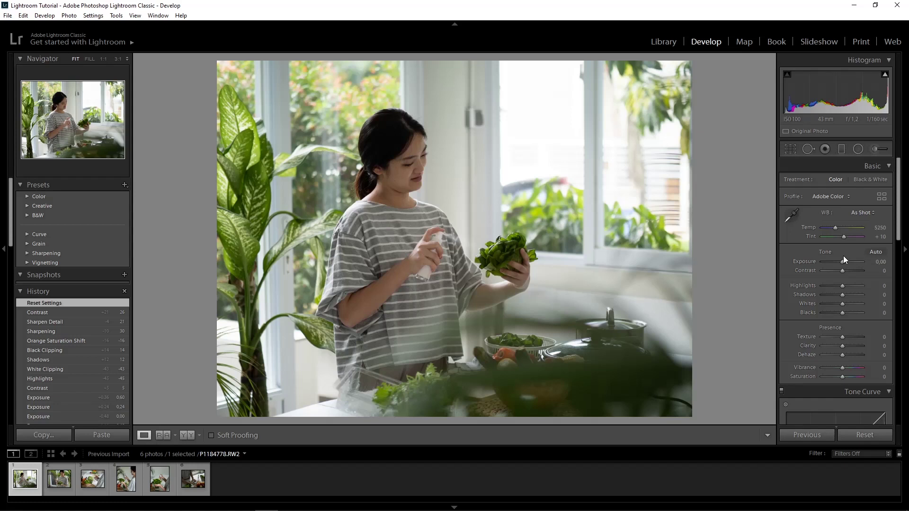
pyautogui.moveTo(842, 261); pyautogui.dragTo(844, 312)
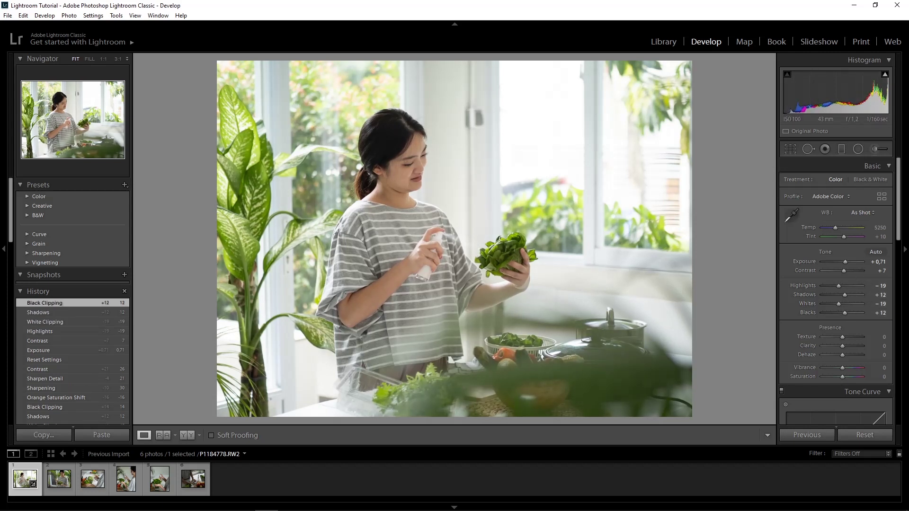
pyautogui.moveTo(899, 210); pyautogui.dragTo(889, 307)
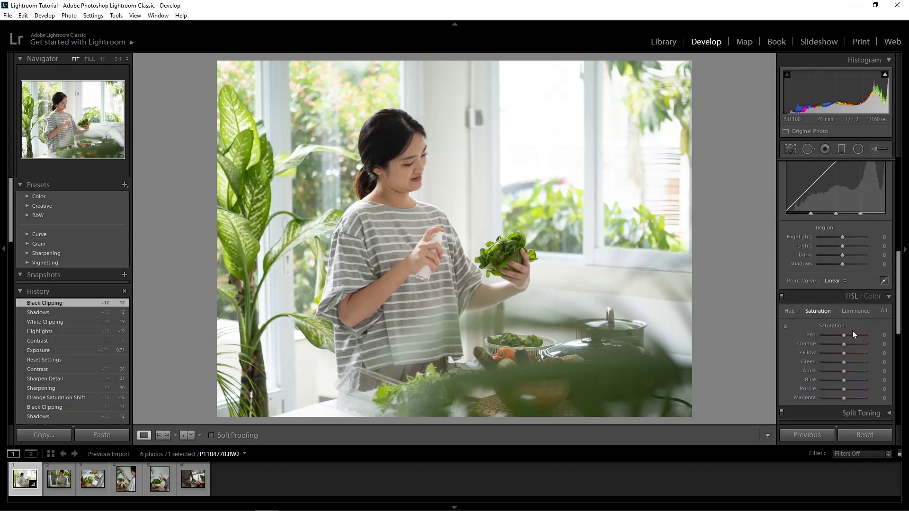
# Step: In the HSL panel, shift Orange hue to −7 and Orange saturation to −13
pyautogui.click(820, 311)
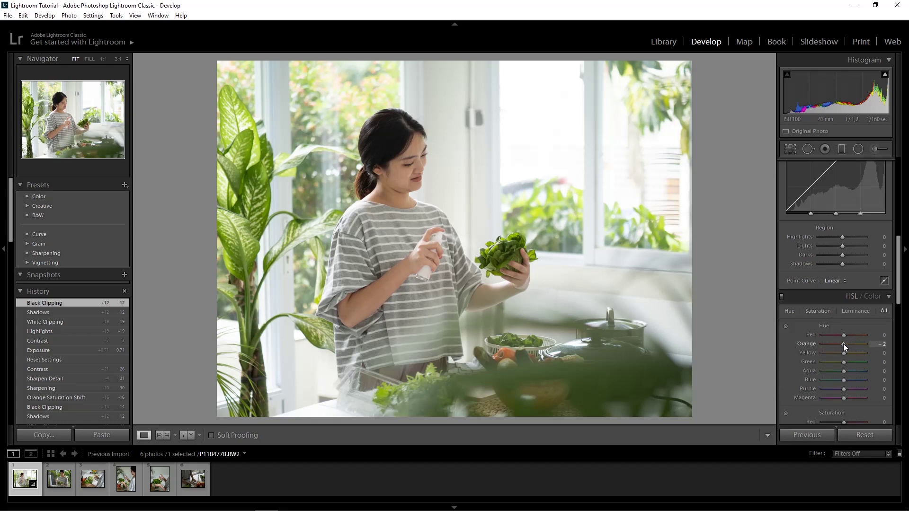
pyautogui.click(822, 311)
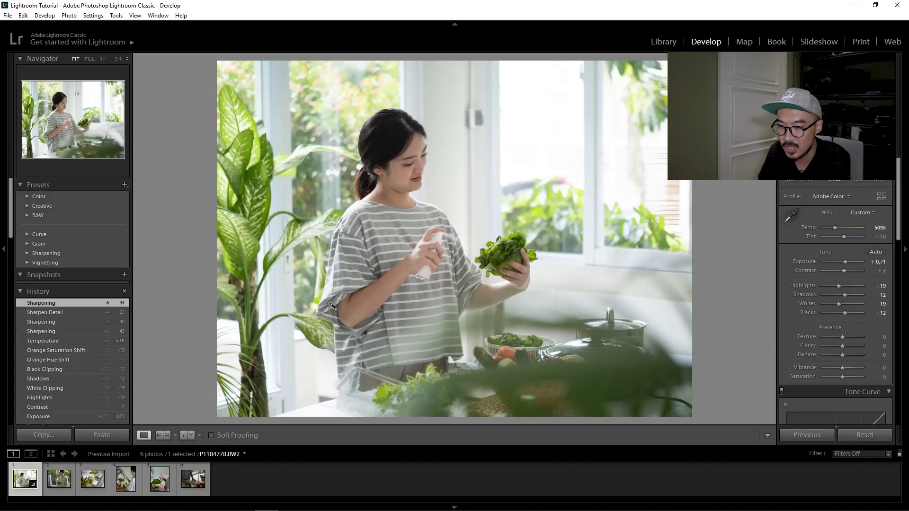
# Step: Shift-select photos 1 through 6 and bring up Synchronize Settings
pyautogui.press('shift')
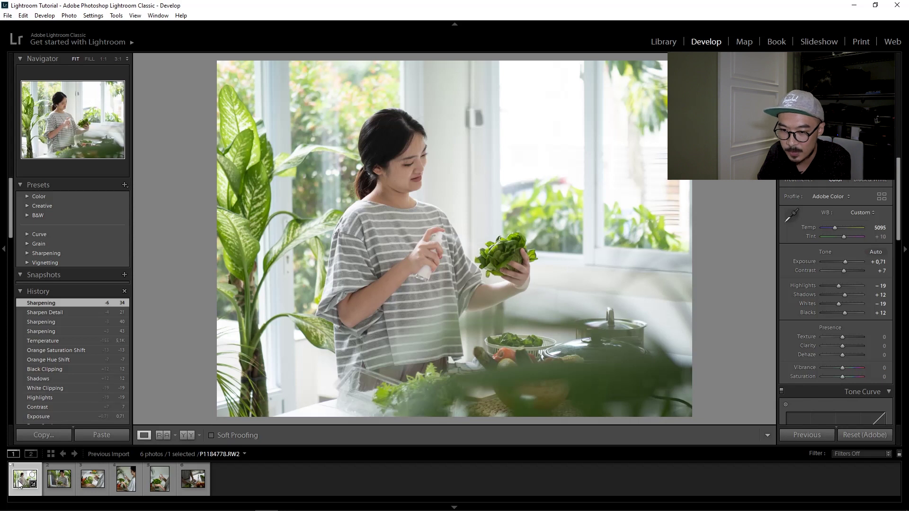
pyautogui.keyDown('shift'); pyautogui.click(200, 488); pyautogui.keyUp('shift')
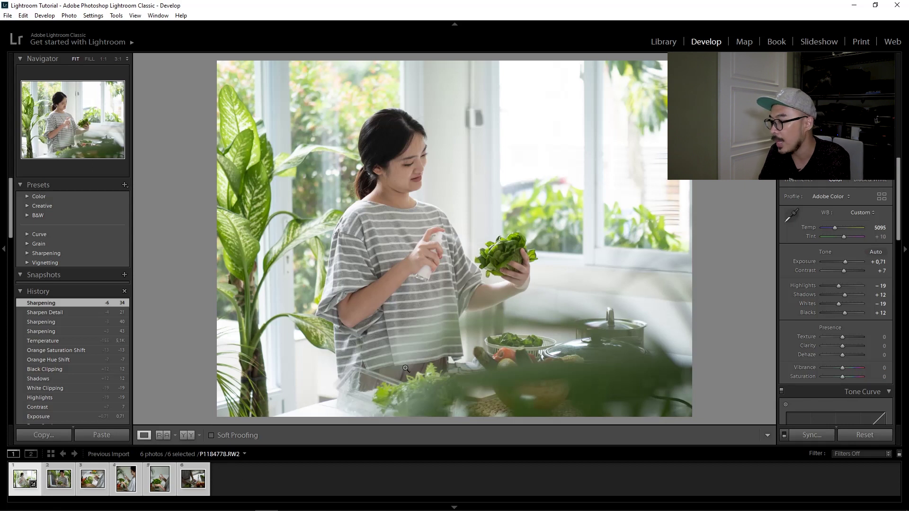
pyautogui.click(813, 436)
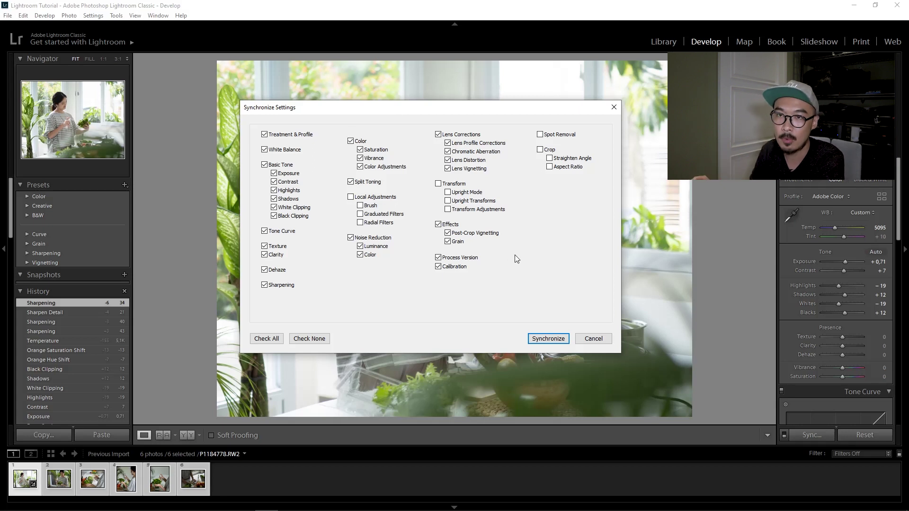
# Step: Synchronize the edits to all six photos, then check each photo one by one
pyautogui.click(547, 338)
pyautogui.click(37, 480)
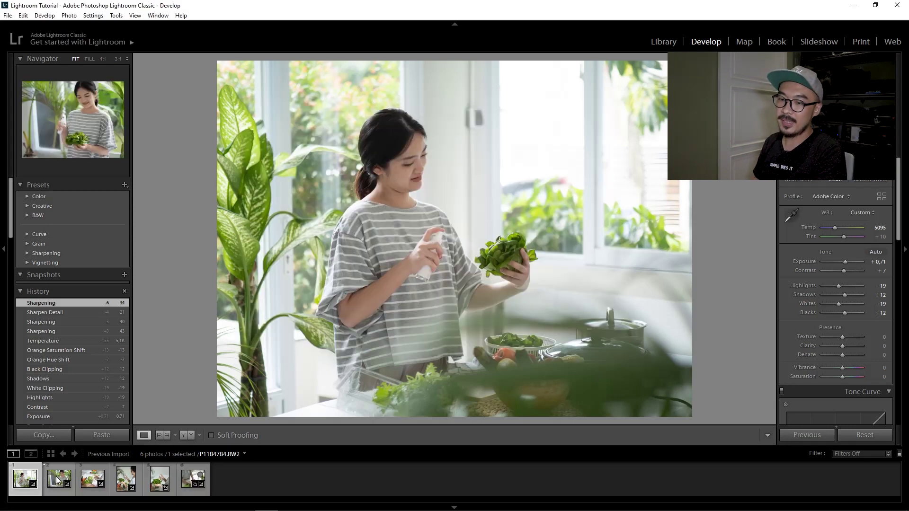
pyautogui.click(60, 479)
pyautogui.click(90, 475)
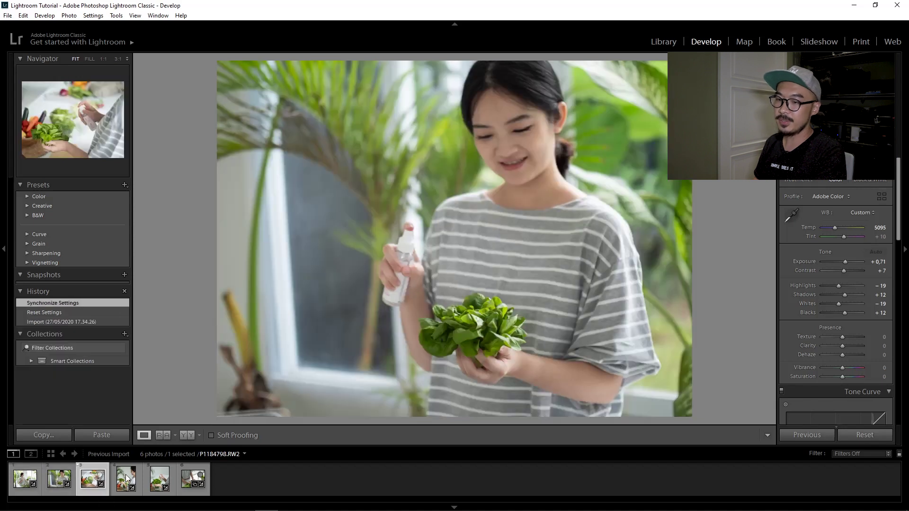
pyautogui.click(126, 476)
pyautogui.click(153, 481)
pyautogui.click(192, 479)
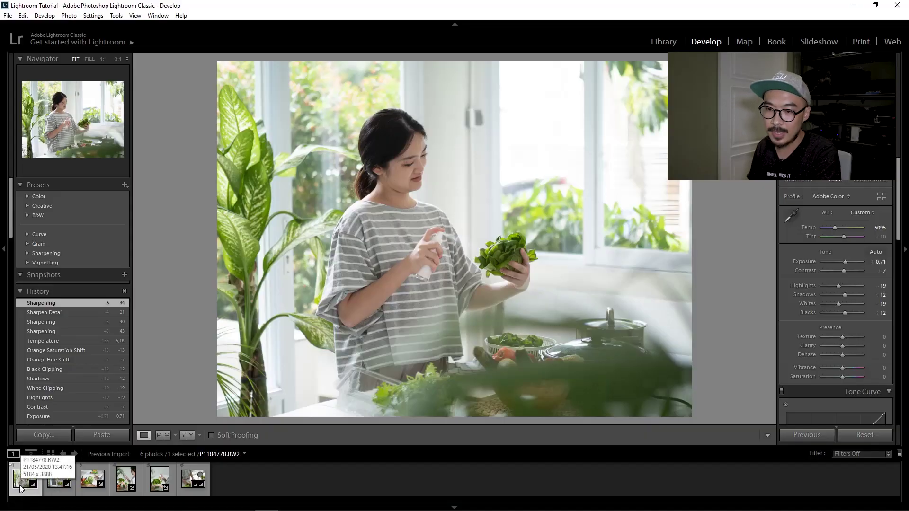
# Step: Lock the first photo to a second window as a reference
pyautogui.rightClick(21, 487)
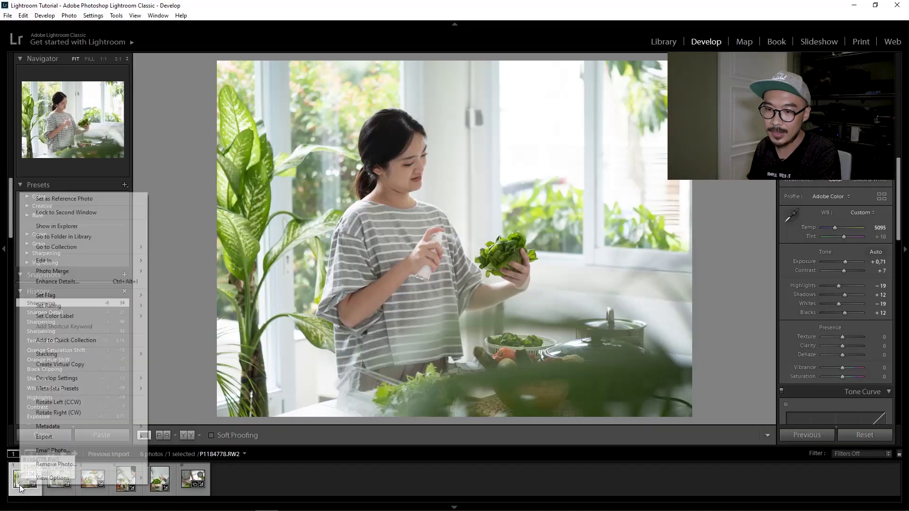
pyautogui.click(54, 214)
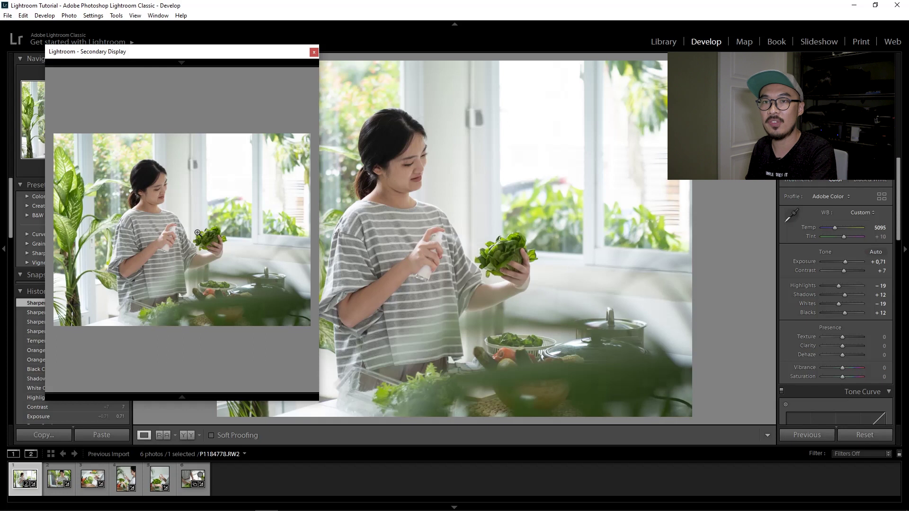
# Step: Compare photos 2 through 6, including the spray-bottle and lettuce close-ups, against the reference
pyautogui.click(58, 479)
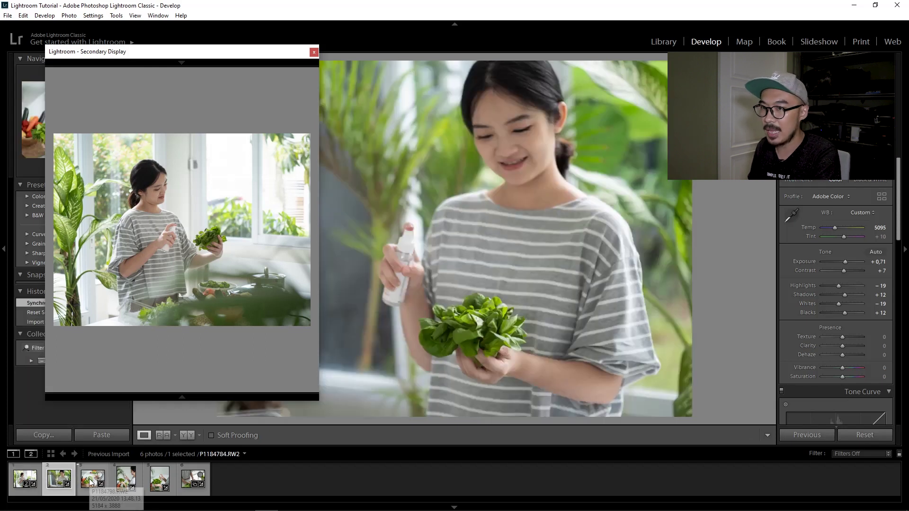
pyautogui.click(122, 479)
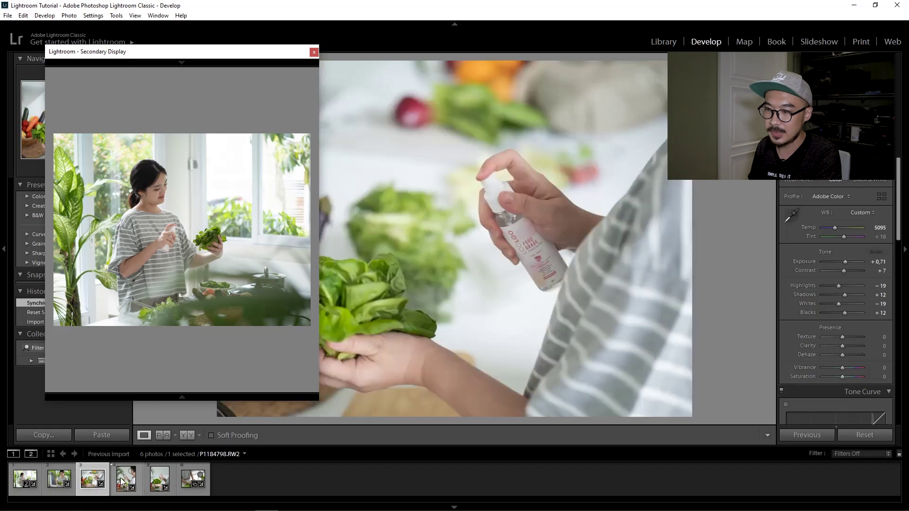
pyautogui.click(161, 479)
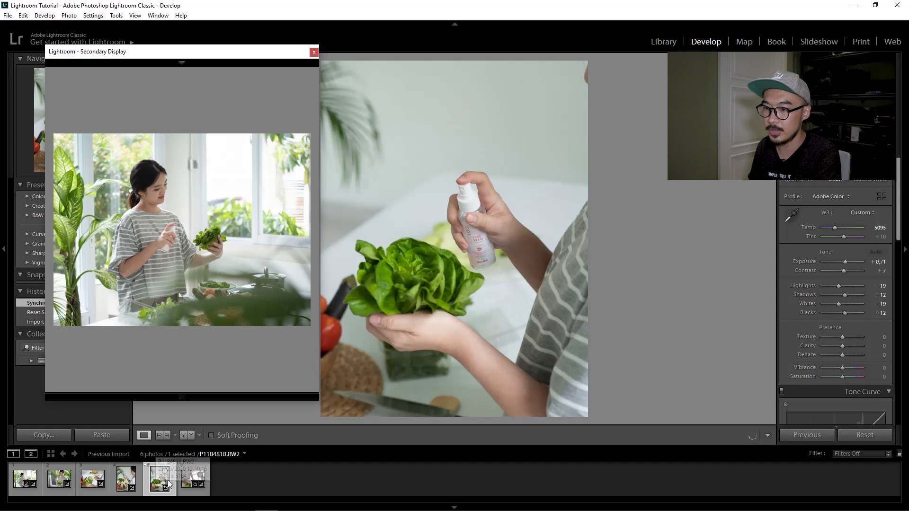
pyautogui.click(185, 475)
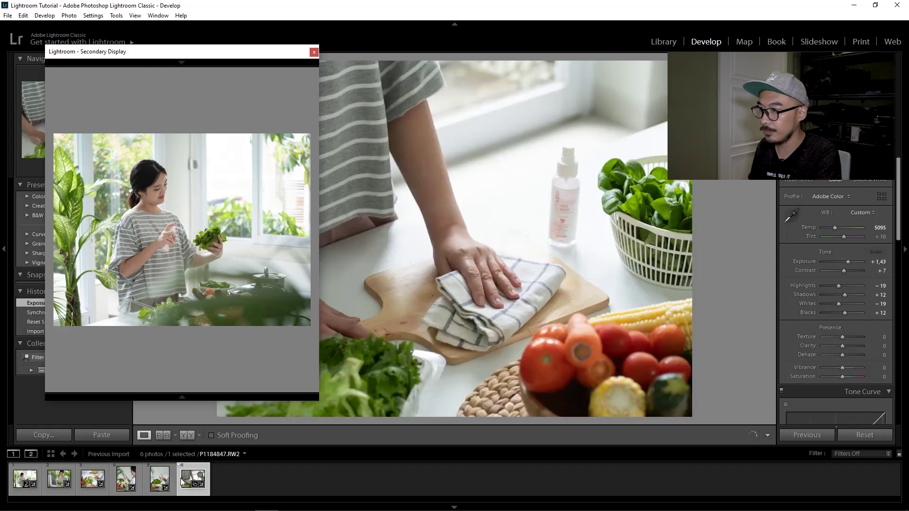
# Step: Move the reference window aside and raise the sixth photo's exposure to +1.67
pyautogui.moveTo(244, 56); pyautogui.dragTo(213, 57)
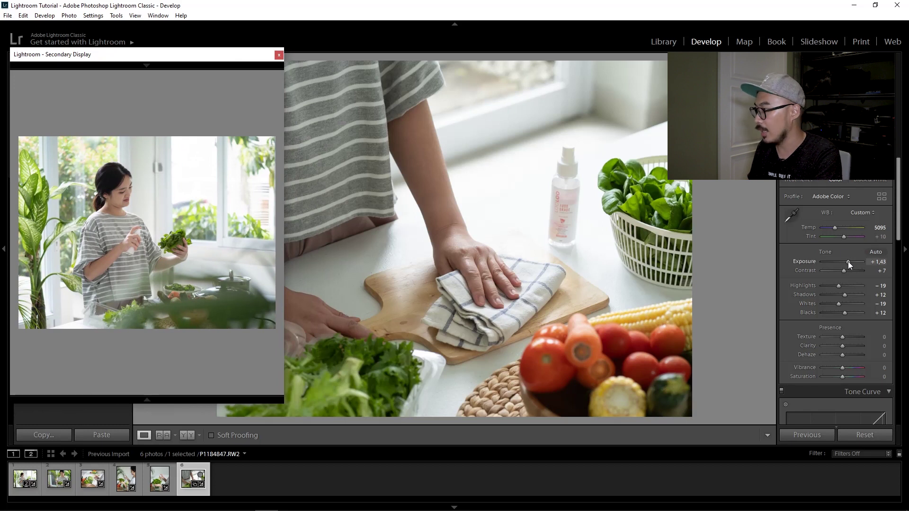
pyautogui.moveTo(848, 262); pyautogui.dragTo(849, 261)
pyautogui.moveTo(221, 56); pyautogui.dragTo(311, 55)
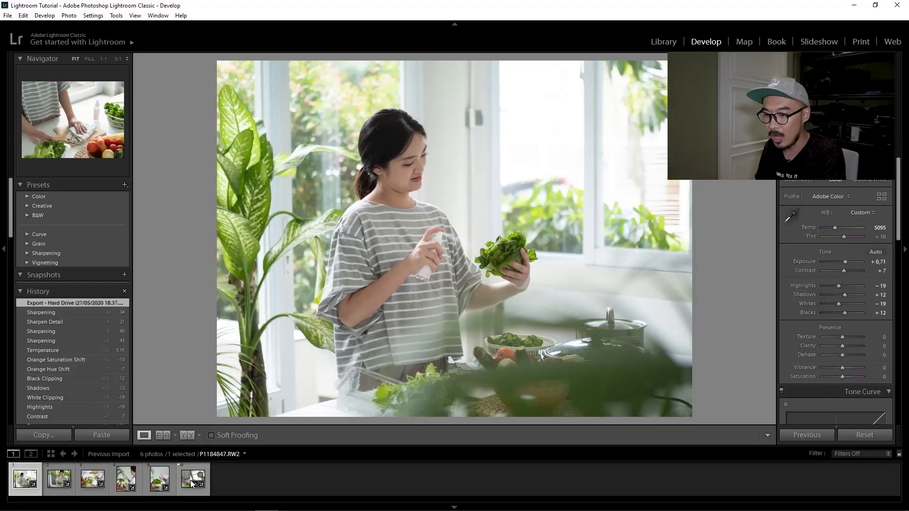
# Step: Export all six photos as JPEGs to the Desktop at quality 100 and resolution 300
pyautogui.hotkey('ctrl', 'a')
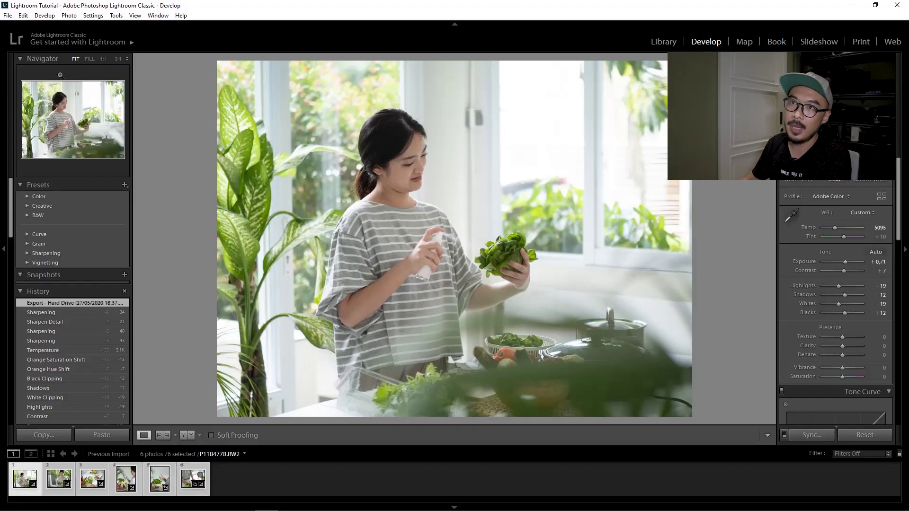
pyautogui.click(7, 15)
pyautogui.click(39, 145)
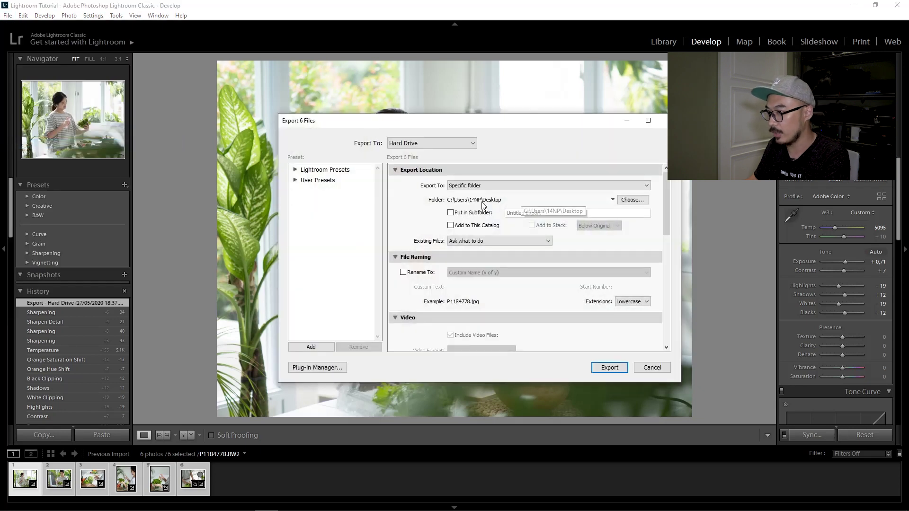
pyautogui.click(623, 200)
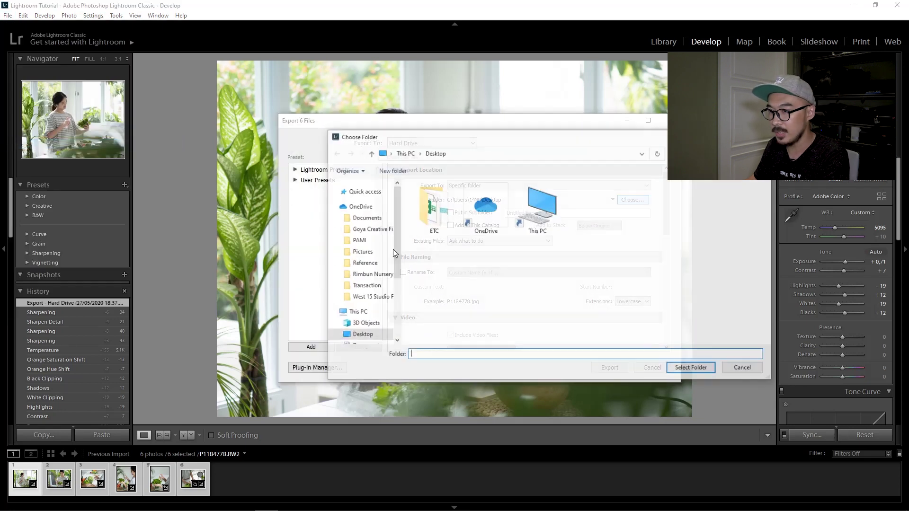
pyautogui.click(370, 336)
pyautogui.click(692, 369)
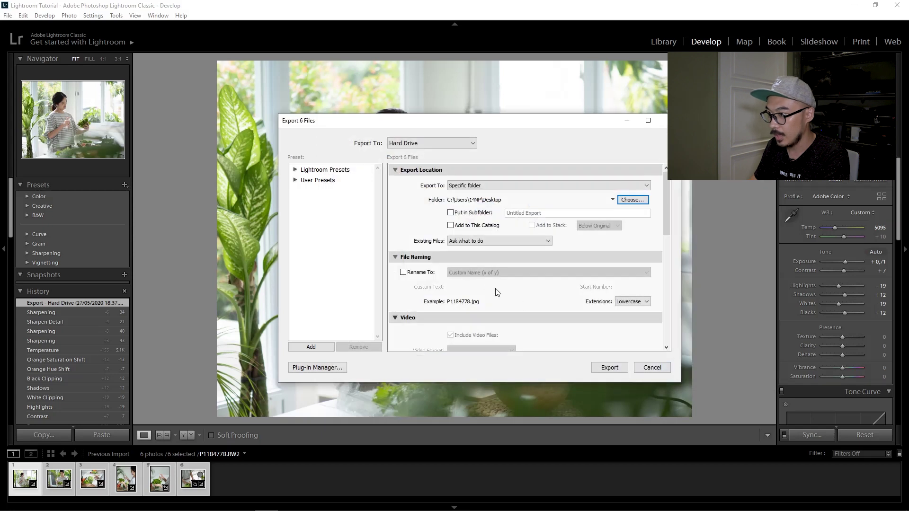
pyautogui.scroll(-5, 497, 292)
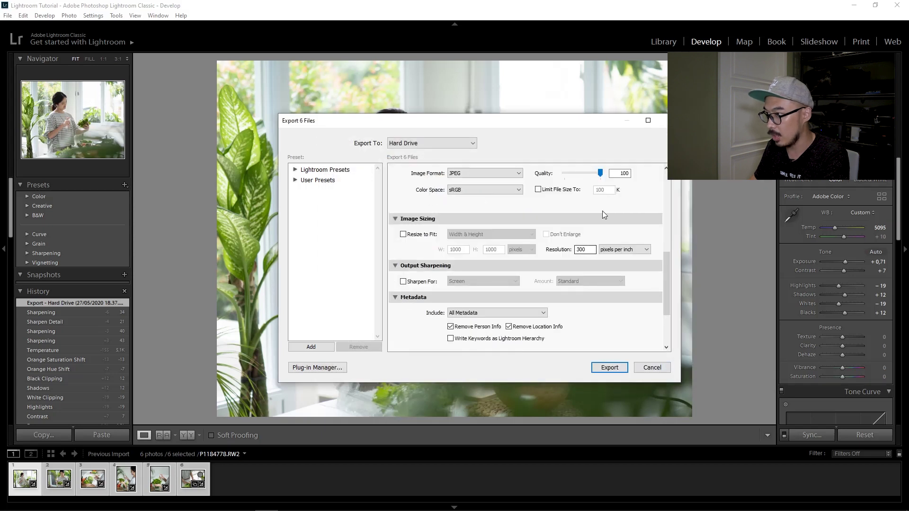
pyautogui.moveTo(608, 174); pyautogui.dragTo(604, 175)
pyautogui.moveTo(590, 250); pyautogui.dragTo(558, 252)
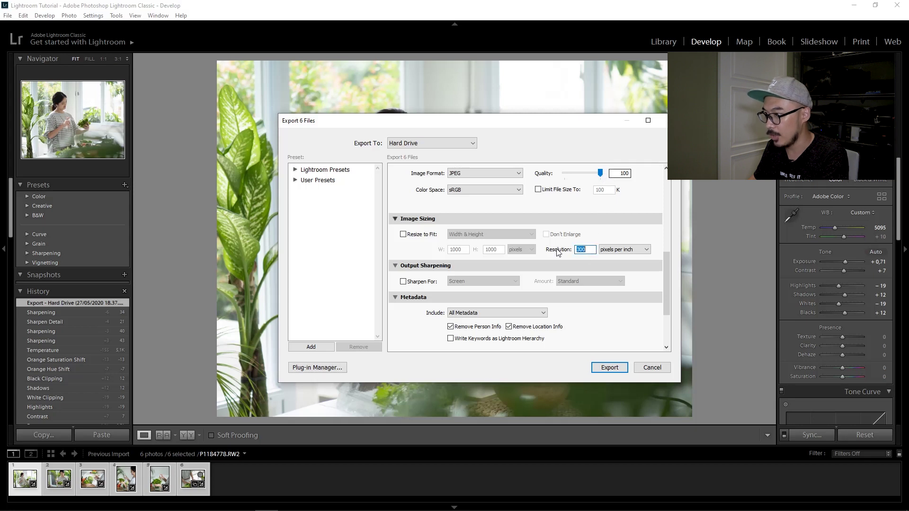
pyautogui.click(610, 368)
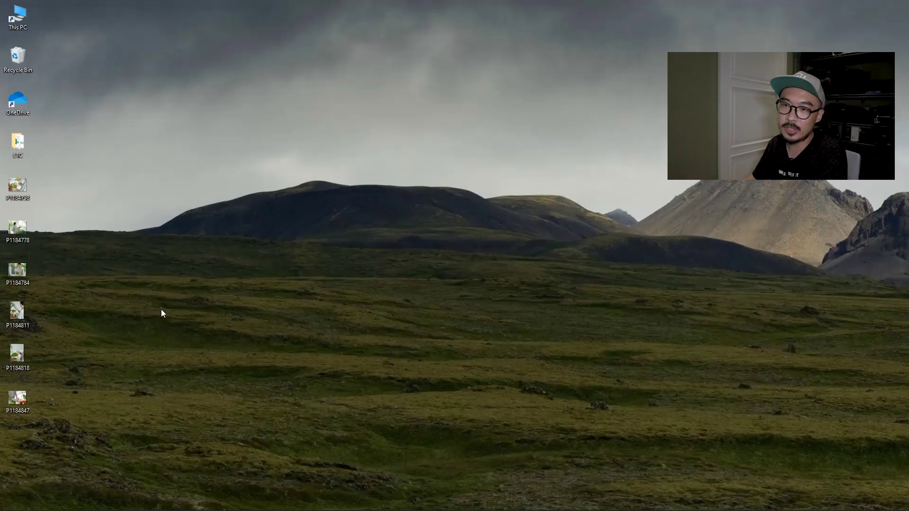
# Step: Open the exported P1184847.jpg in Photos and step through the exported images
pyautogui.doubleClick(19, 188)
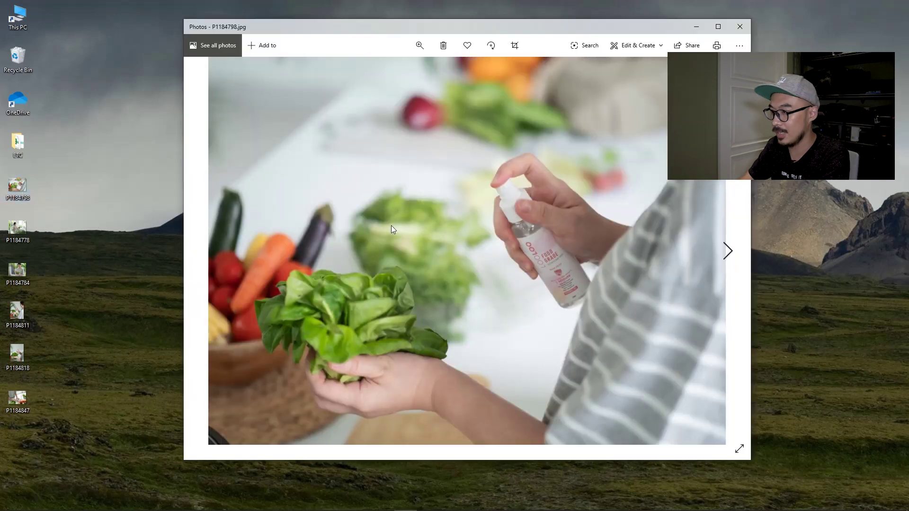
pyautogui.press('Left')
pyautogui.press('Right')
pyautogui.press('Right')
pyautogui.press('Right')
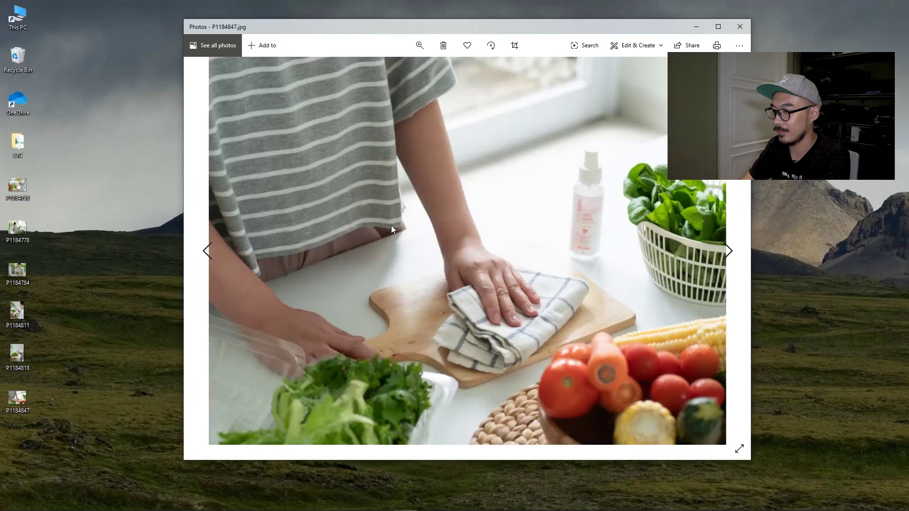